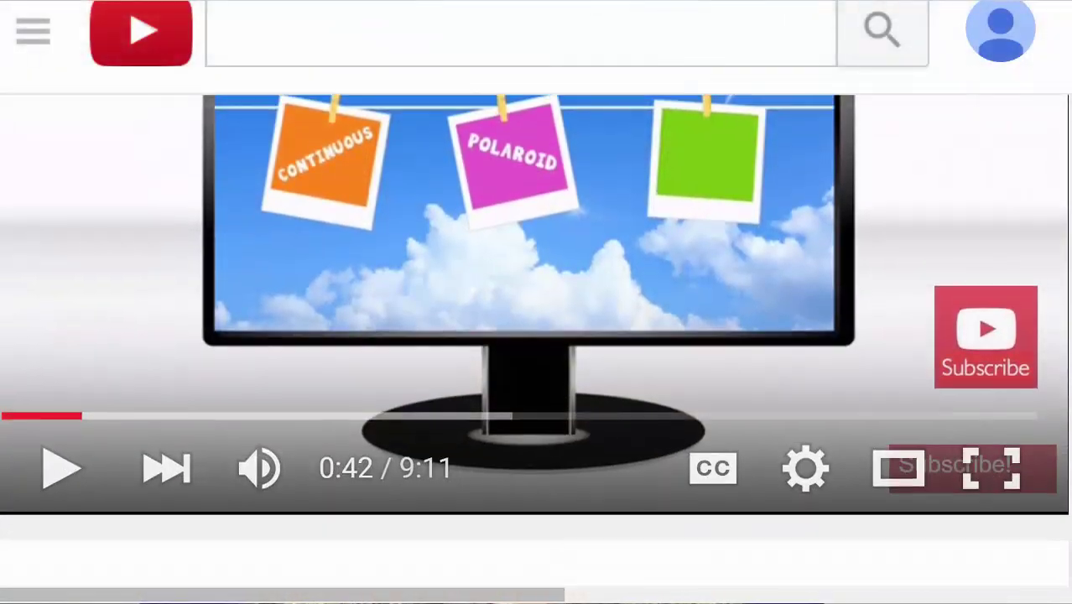
- Expand the YouTube video description to reveal the sample timeline download link
{"action": "scroll", "coordinate": [535, 378], "scroll_direction": "down", "scroll_amount": 2}
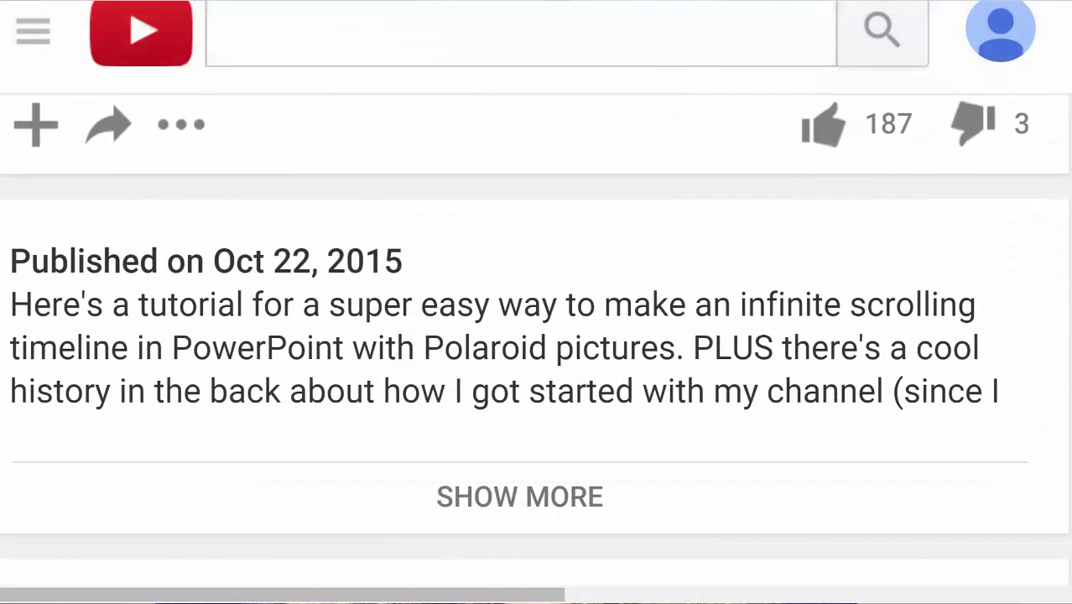
{"action": "left_click", "coordinate": [520, 495]}
{"action": "scroll", "coordinate": [547, 312], "scroll_direction": "down", "scroll_amount": 3}
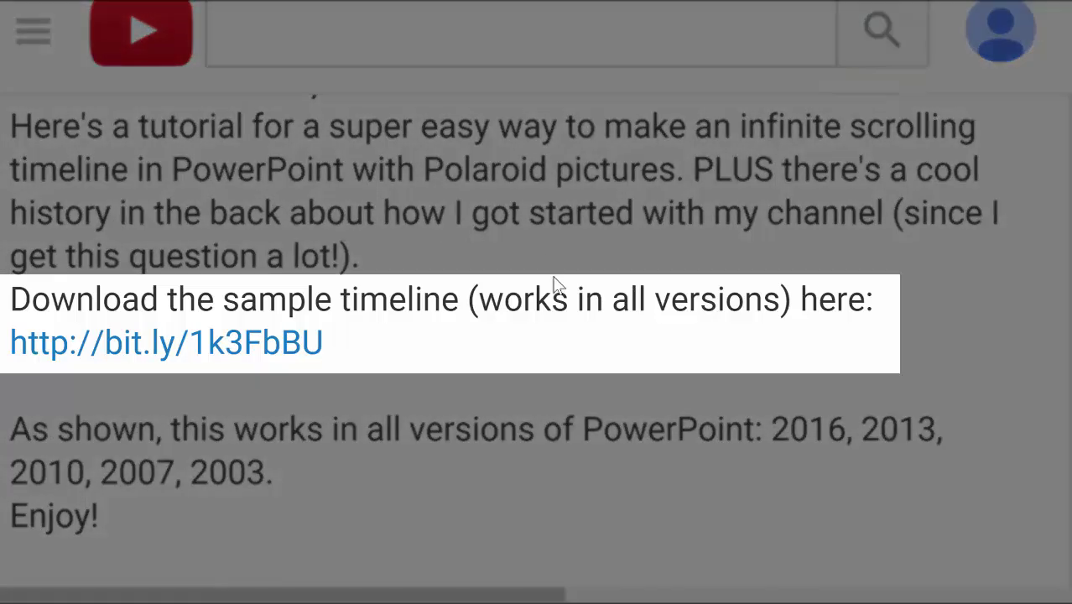
- Follow the bit.ly timeline link and start entering an email address in the sign-up form
{"action": "left_click", "coordinate": [270, 347]}
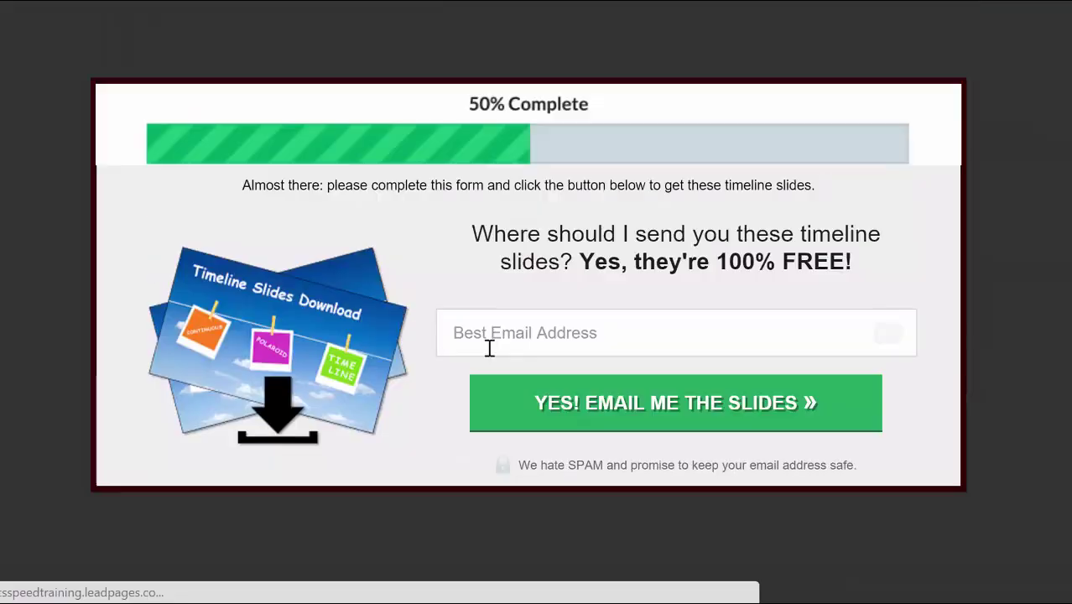
{"action": "left_click", "coordinate": [536, 347]}
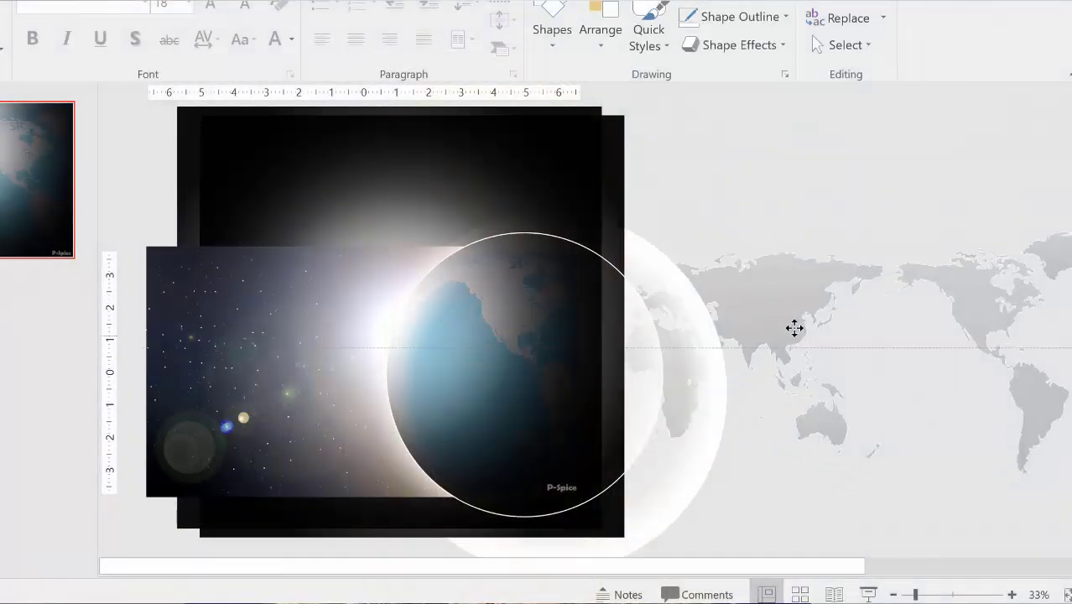
- Select the globe, then move the black vignette picture right and up to overlap it
{"action": "left_click", "coordinate": [691, 368]}
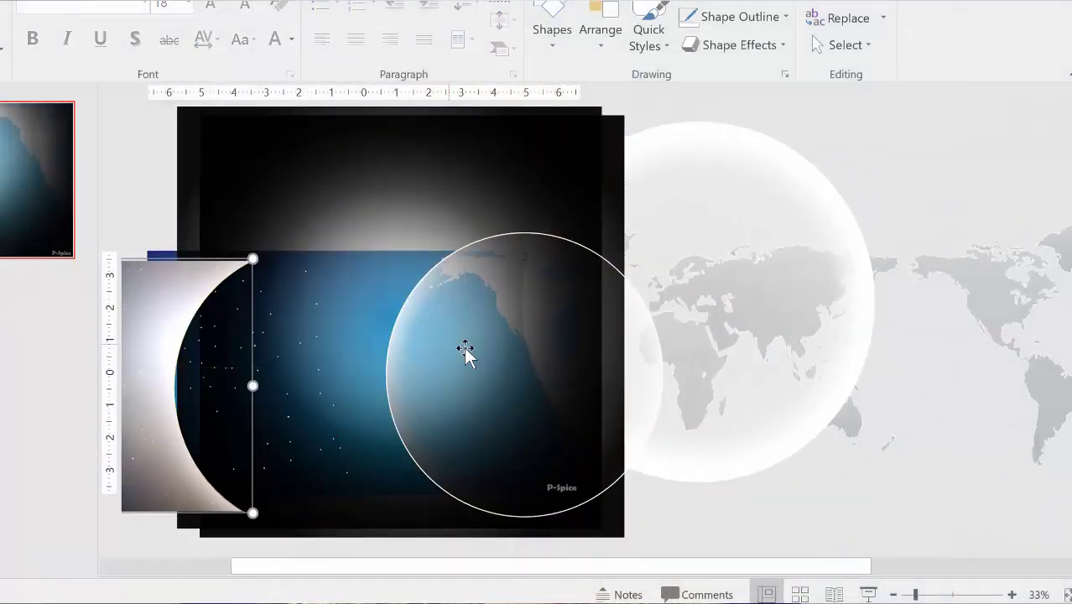
{"action": "left_click_drag", "start_coordinate": [430, 389], "coordinate": [598, 302]}
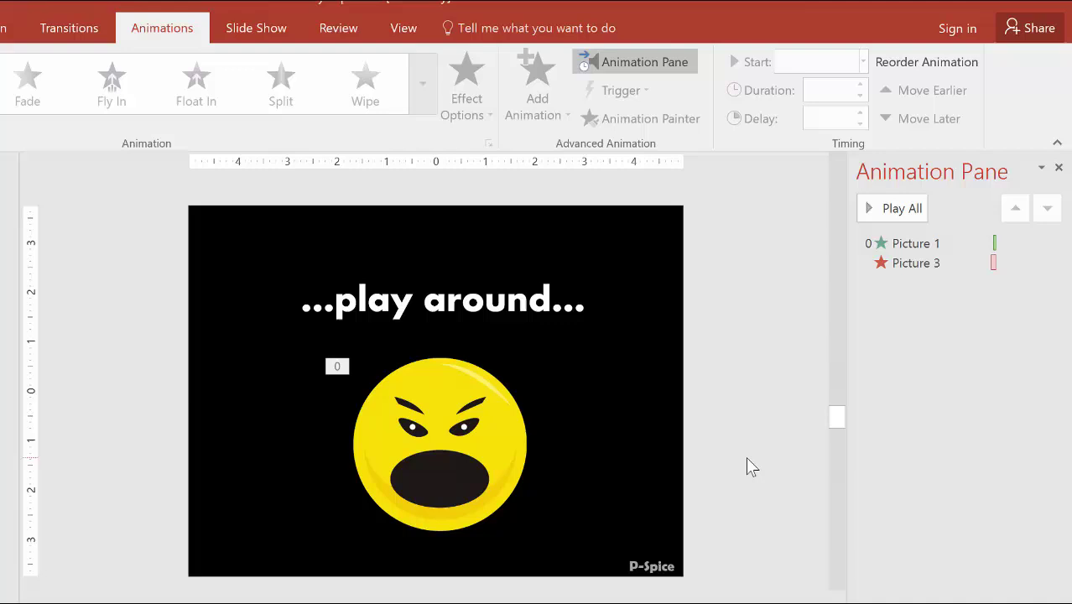
- Preview the slide's animations and move the angry smiley left, revealing the sunglasses smiley
{"action": "left_click", "coordinate": [891, 208]}
{"action": "left_click_drag", "start_coordinate": [485, 443], "coordinate": [371, 447]}
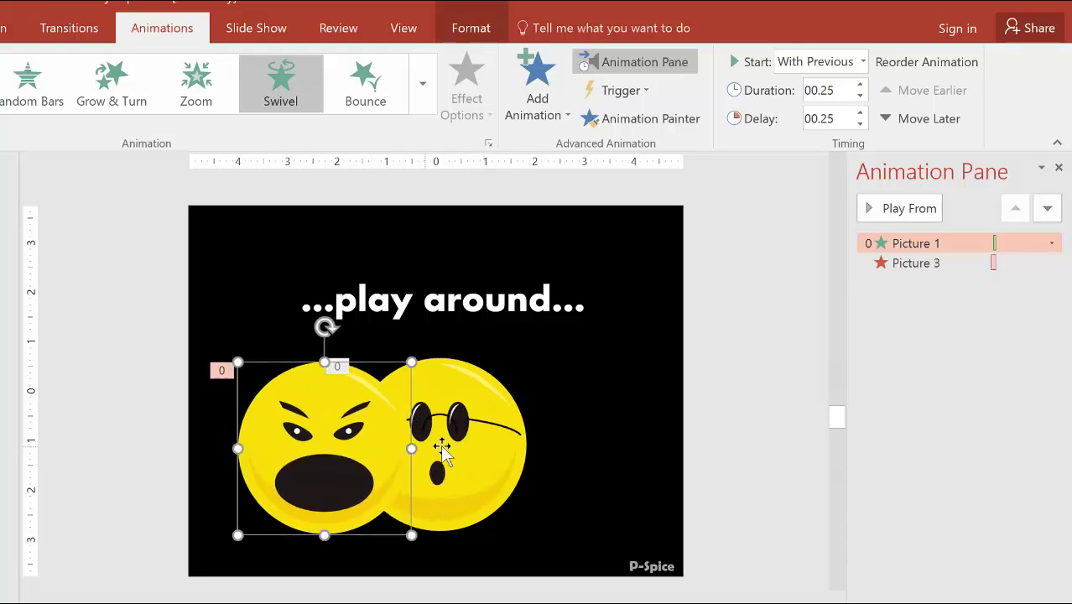
{"action": "left_click", "coordinate": [442, 453]}
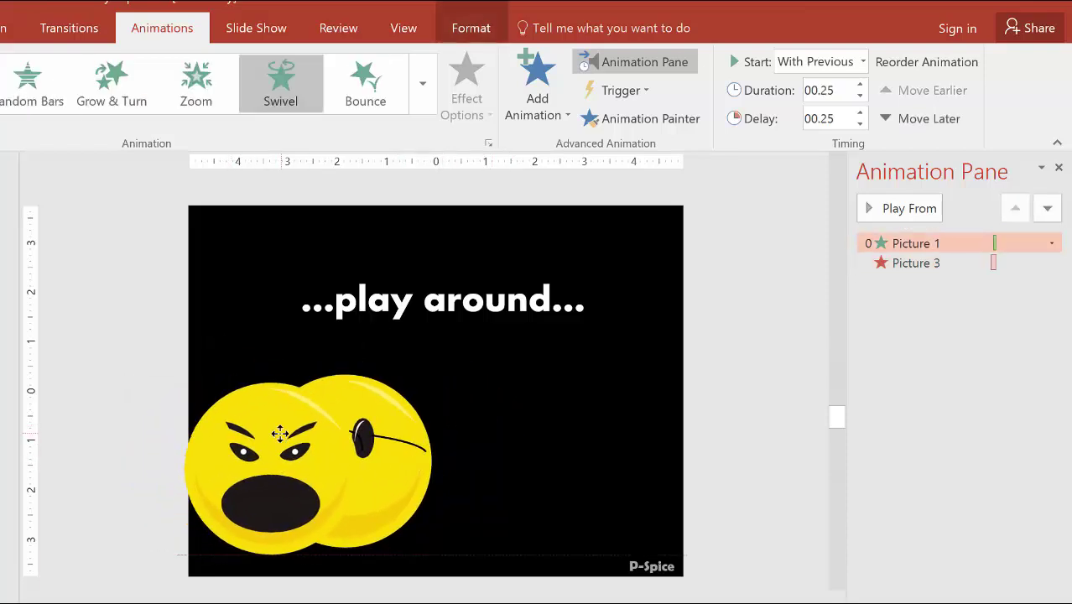
- Paste the apple and orange pictures onto the slide and deselect them
{"action": "key", "text": "Escape"}
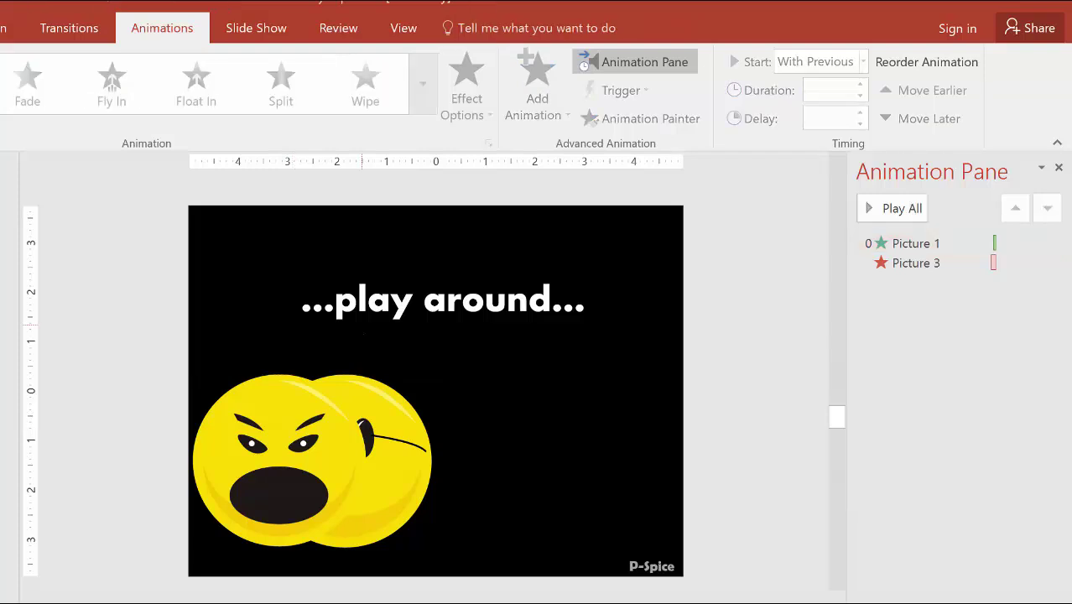
{"action": "key", "text": "ctrl+v"}
{"action": "key", "text": "ctrl+v"}
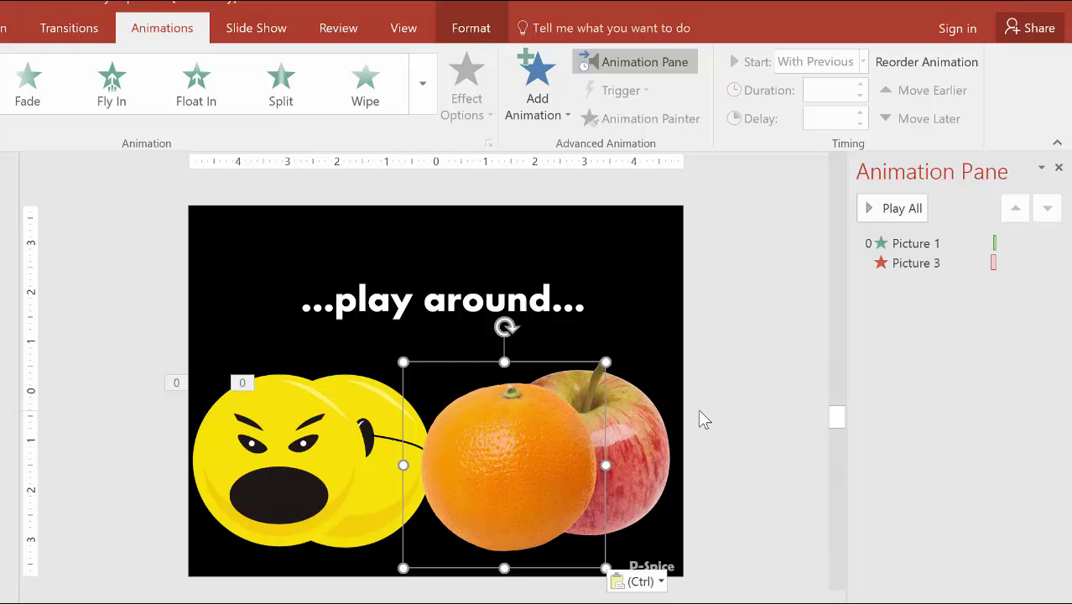
{"action": "key", "text": "Escape"}
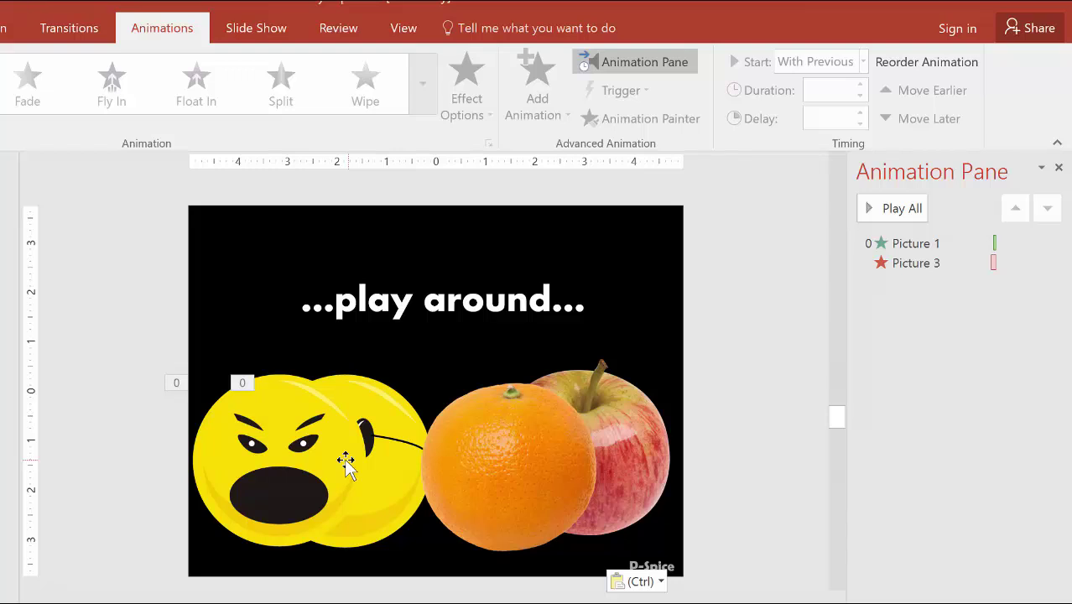
{"action": "left_click", "coordinate": [402, 472]}
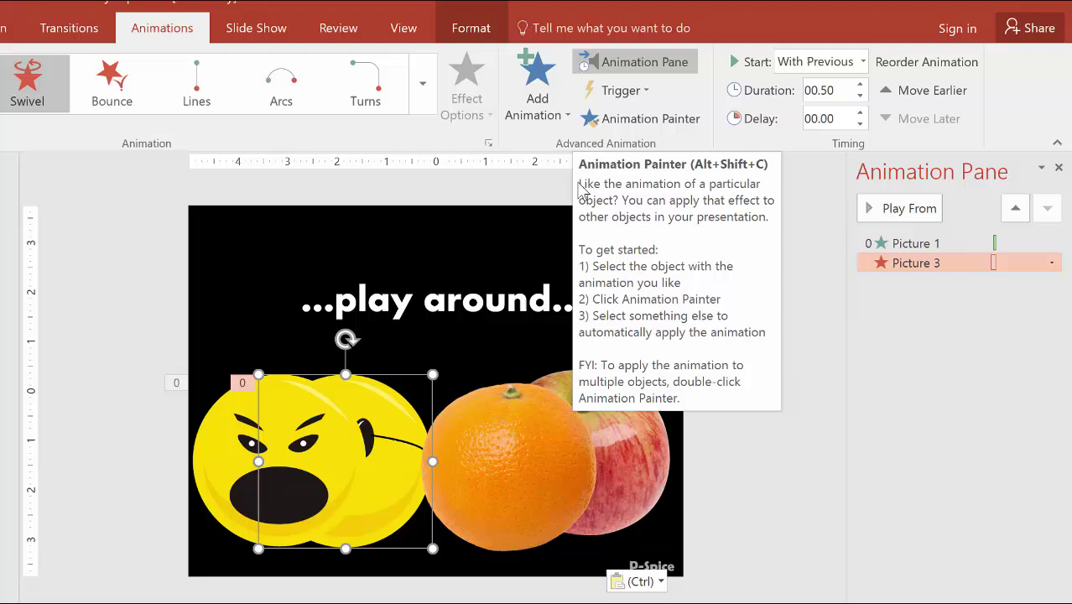
{"action": "key", "text": "Escape"}
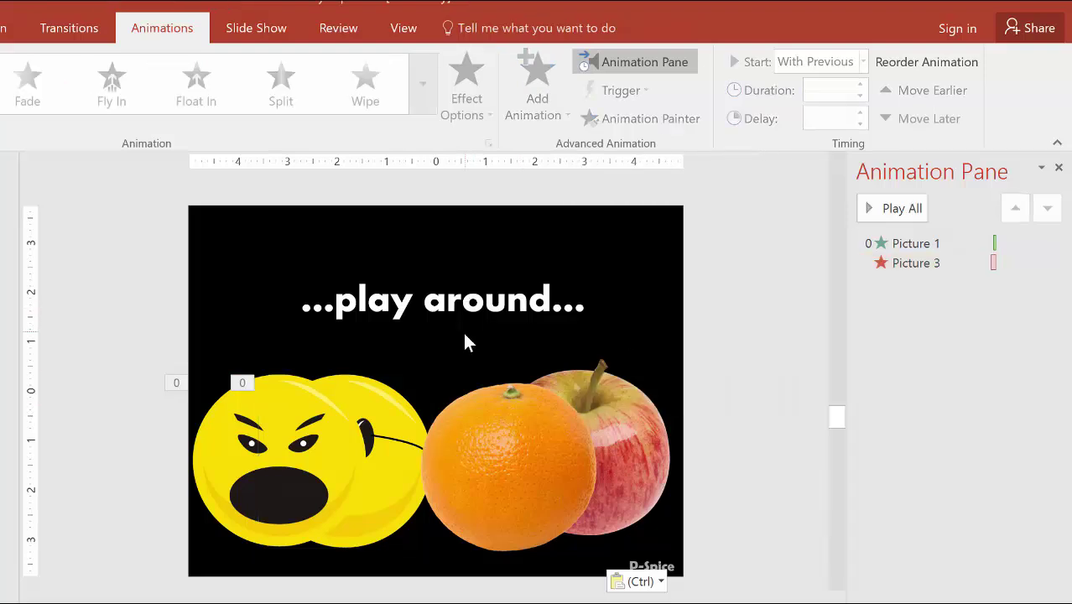
- Copy the sunglasses smiley's Swivel animation onto the apple with Animation Painter (Alt+Shift+C)
{"action": "left_click", "coordinate": [386, 408]}
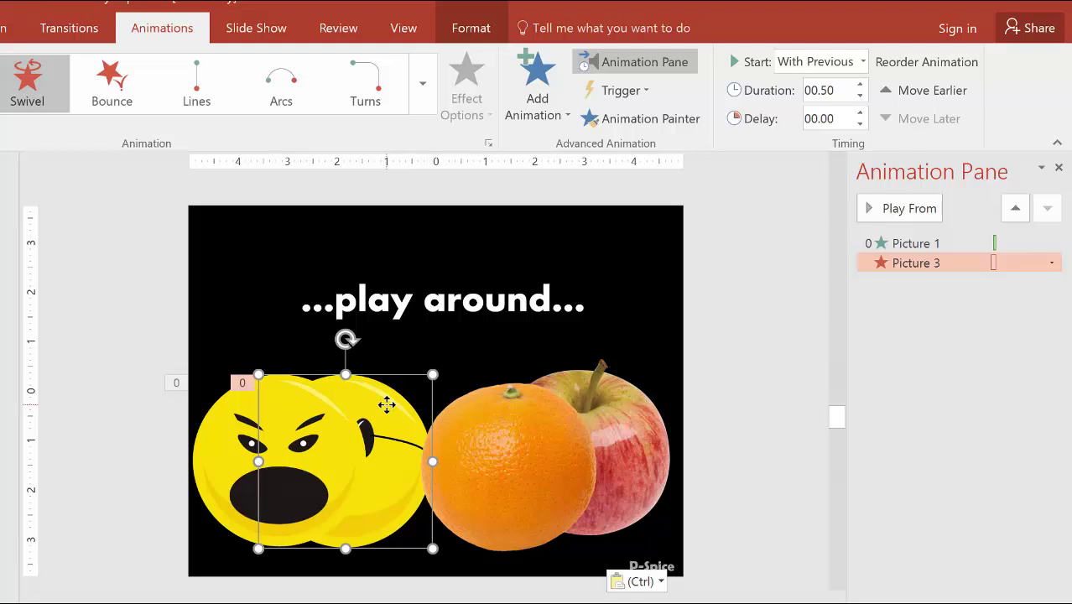
{"action": "key", "text": "alt+shift+c"}
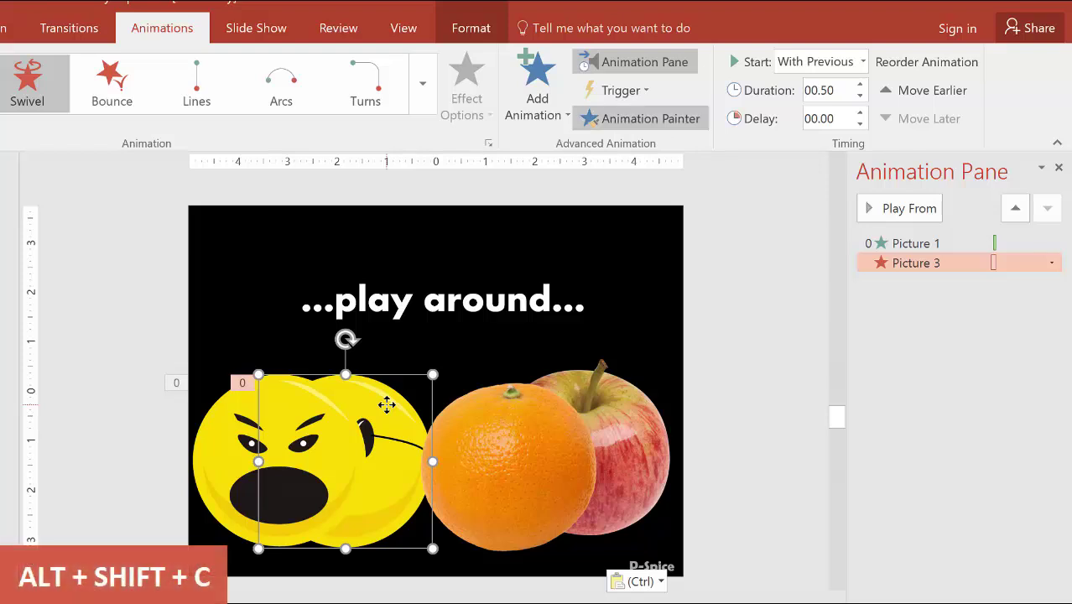
{"action": "left_click", "coordinate": [475, 379]}
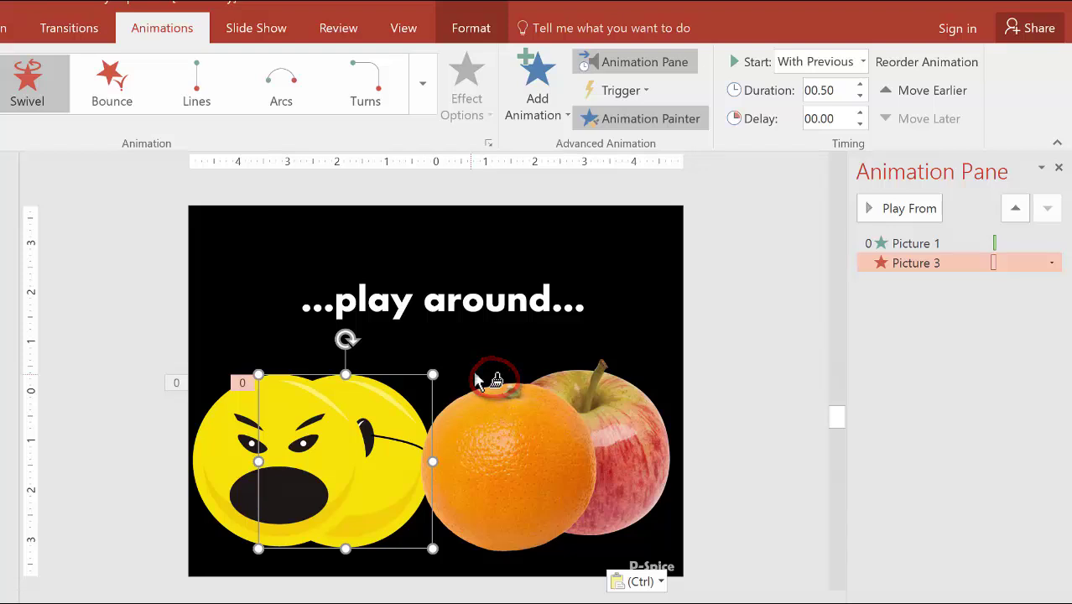
{"action": "left_click", "coordinate": [654, 448]}
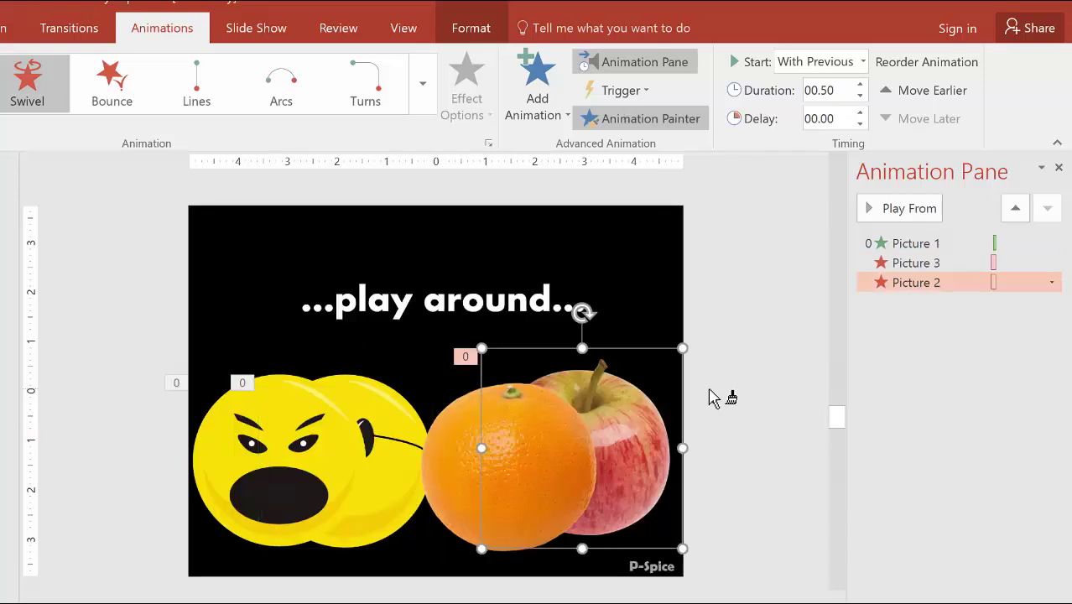
{"action": "key", "text": "Escape"}
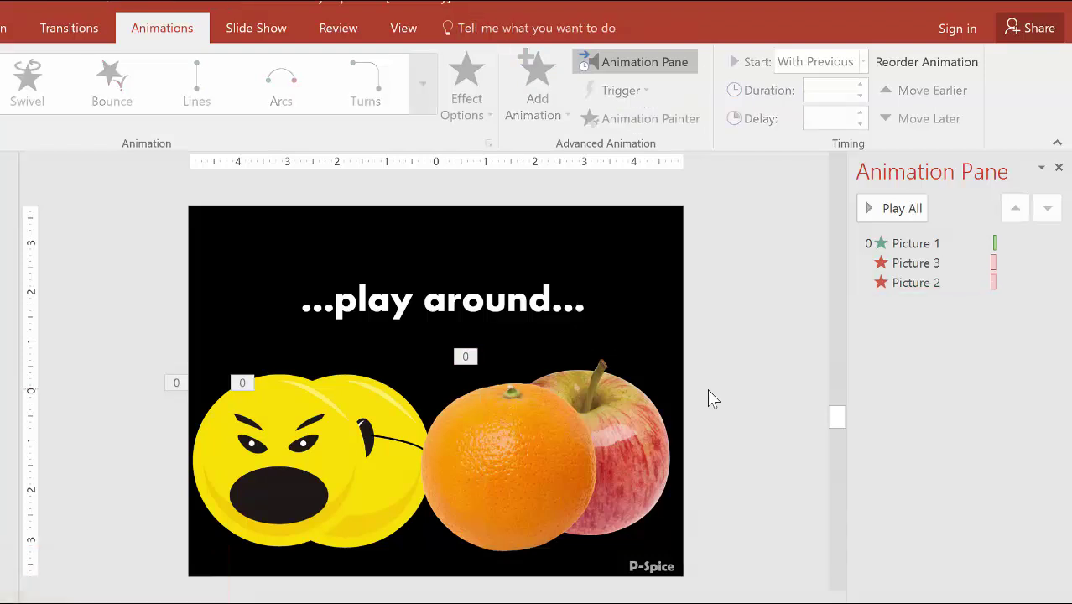
- Use Animation Painter to copy the angry smiley's Swivel animation onto the orange
{"action": "left_click", "coordinate": [331, 450]}
{"action": "key", "text": "alt+shift+c"}
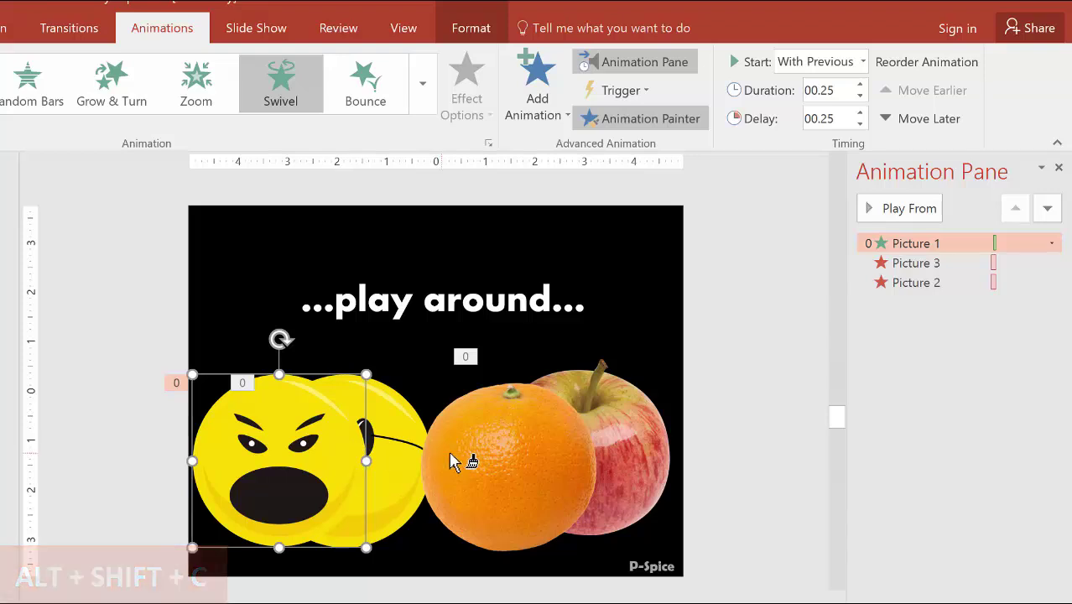
{"action": "left_click", "coordinate": [537, 453]}
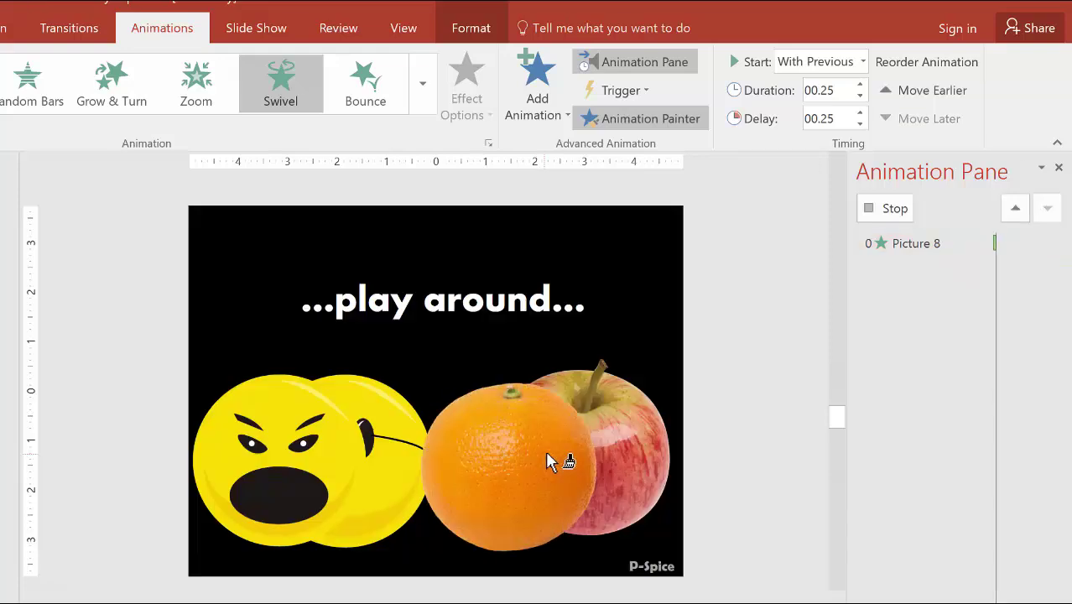
{"action": "left_click", "coordinate": [693, 418]}
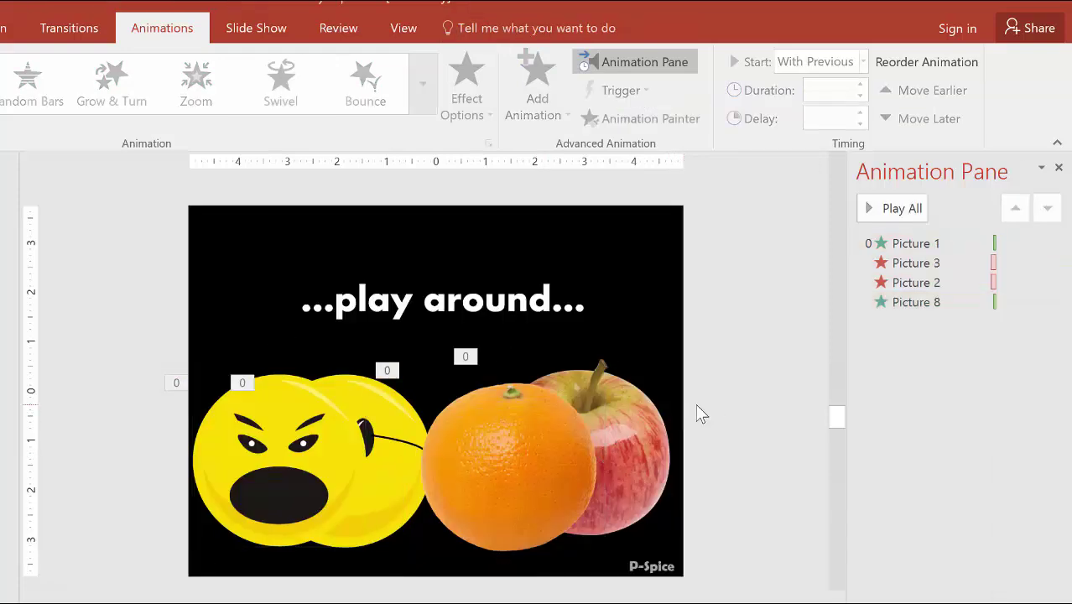
- Delete the smileys' Picture 1 and Picture 3 animations from the Animation Pane
{"action": "left_click", "coordinate": [897, 260]}
{"action": "left_click", "coordinate": [898, 245], "text": "ctrl"}
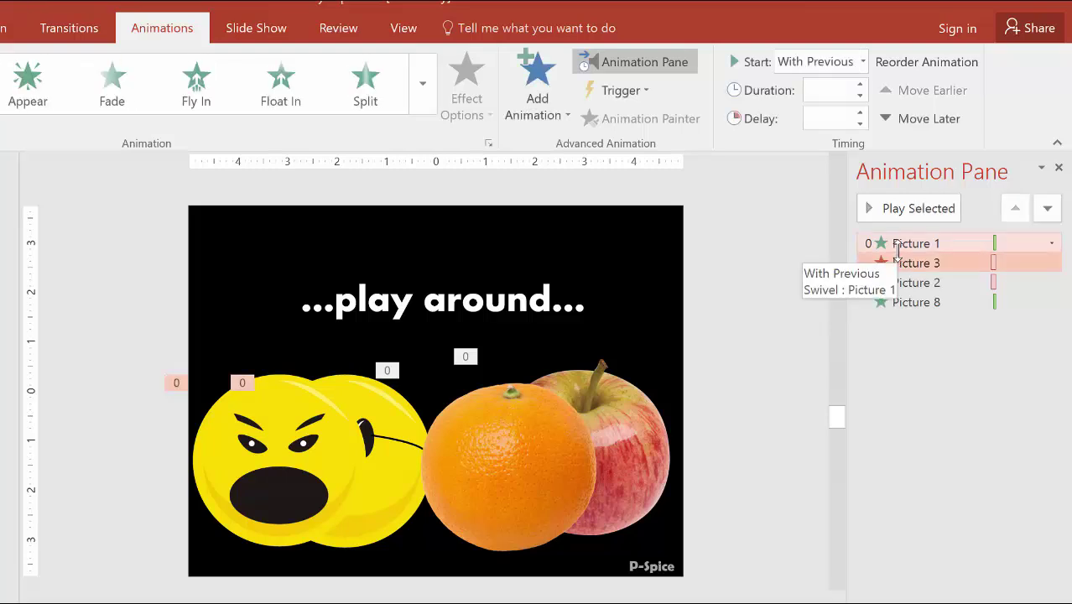
{"action": "key", "text": "Delete"}
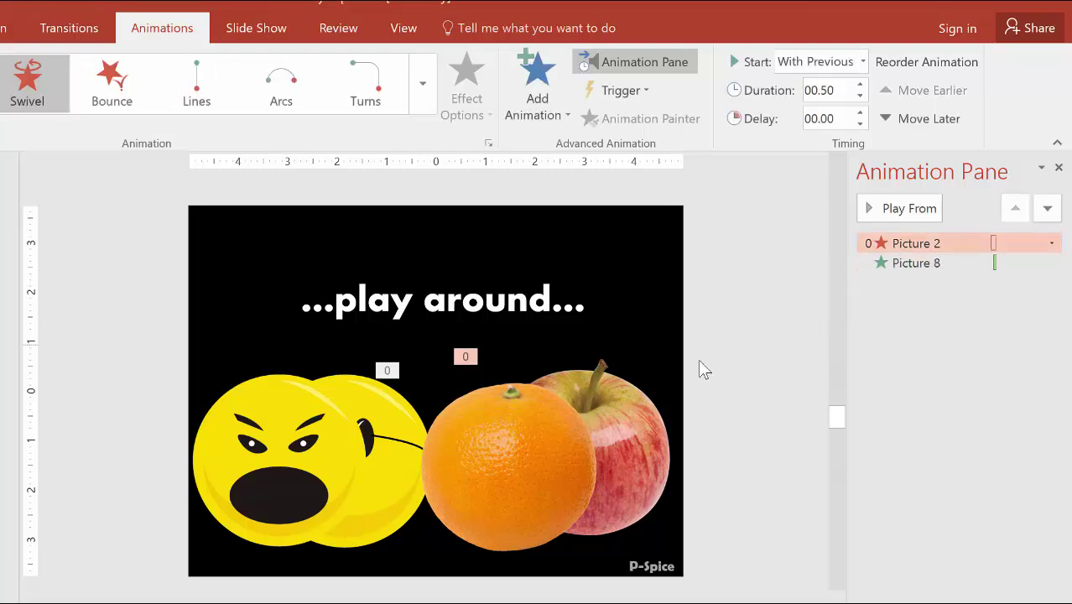
- Move the orange right over the apple and preview animations starting from Picture 2
{"action": "left_click_drag", "start_coordinate": [472, 448], "coordinate": [516, 447]}
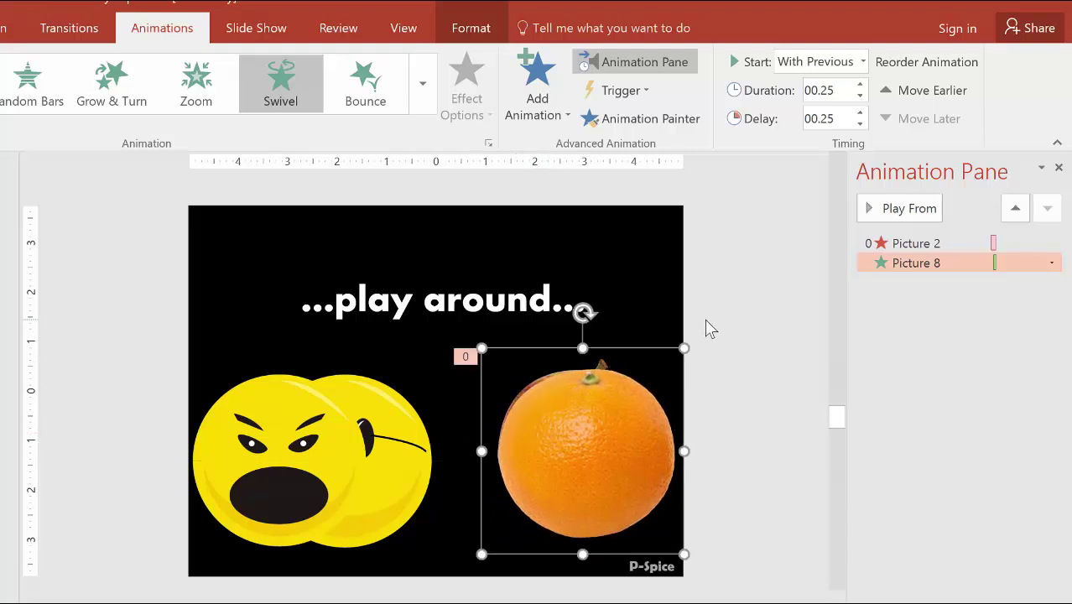
{"action": "left_click", "coordinate": [896, 245]}
{"action": "left_click", "coordinate": [893, 212]}
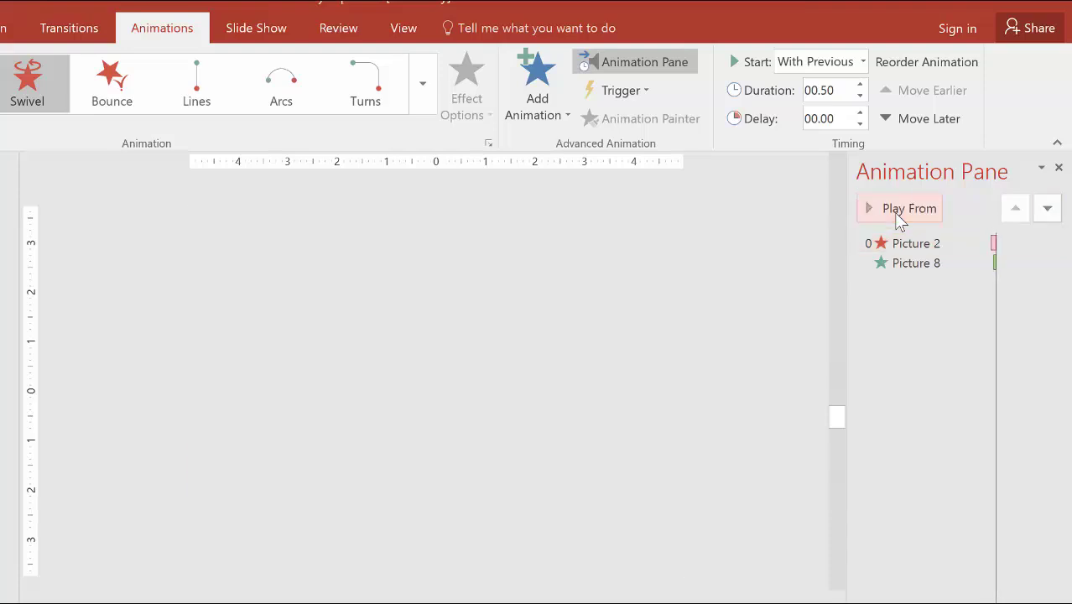
{"action": "left_click", "coordinate": [893, 212]}
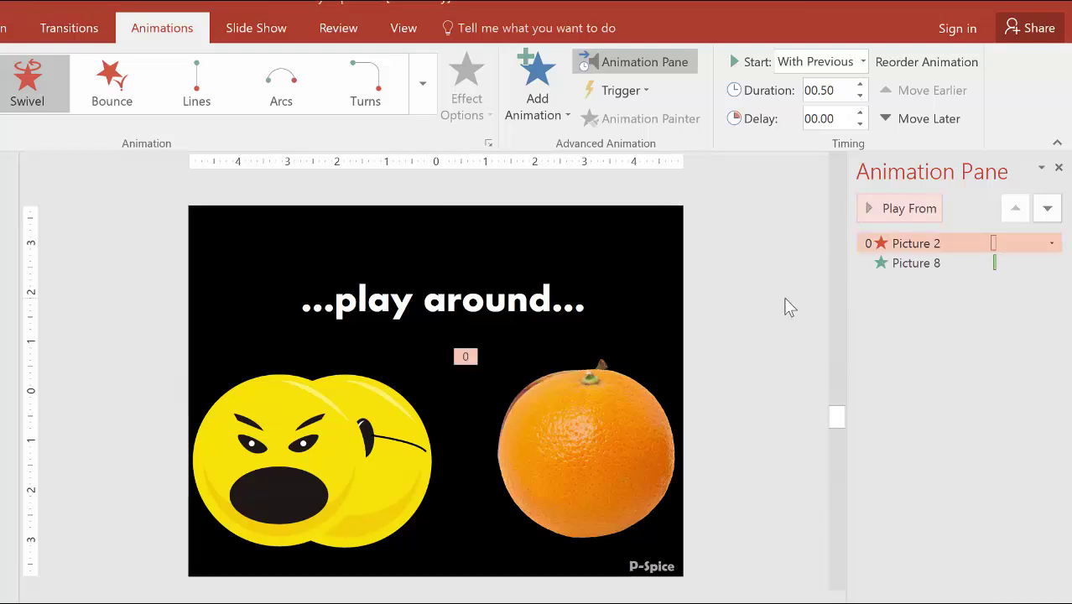
{"action": "left_click", "coordinate": [789, 307]}
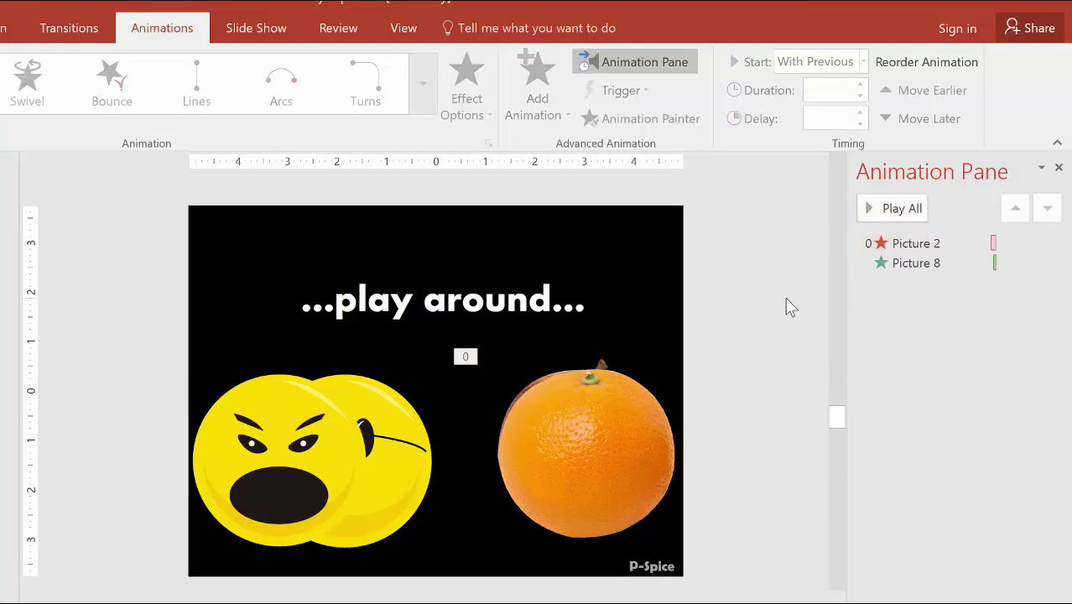